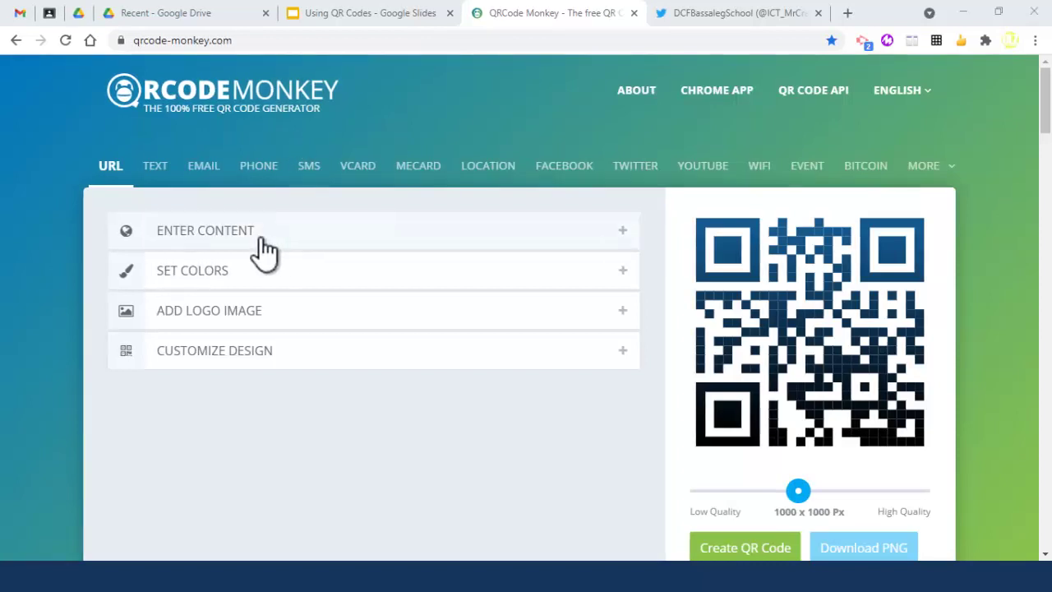
Expand Enter Content to show the URL field with its default qrcode-monkey address.
{"action": "left_click", "coordinate": [243, 233]}
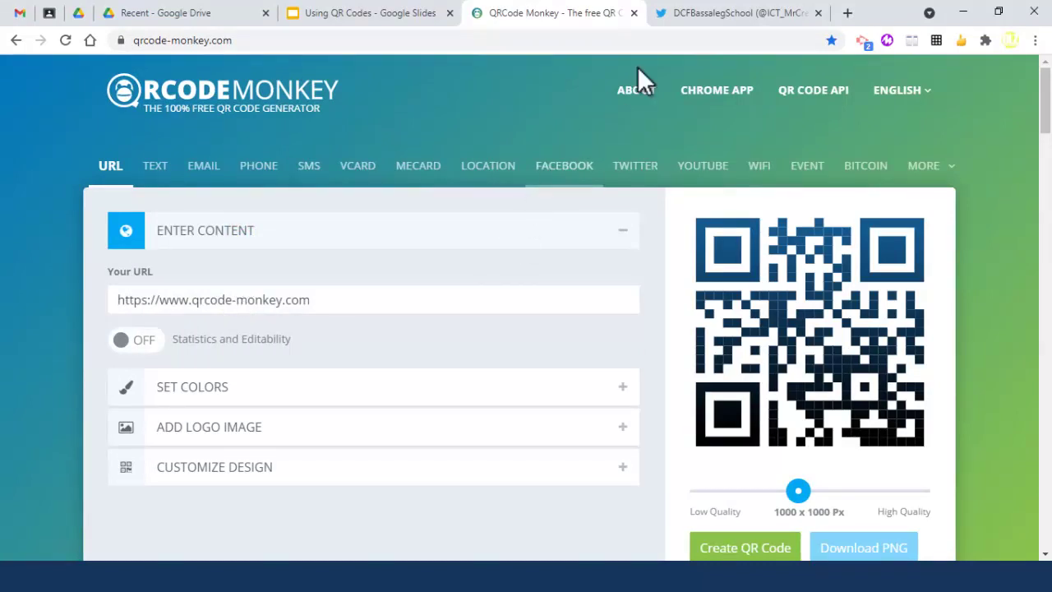
Copy the school's Twitter profile address and return to QR Code Monkey.
{"action": "left_click", "coordinate": [706, 12]}
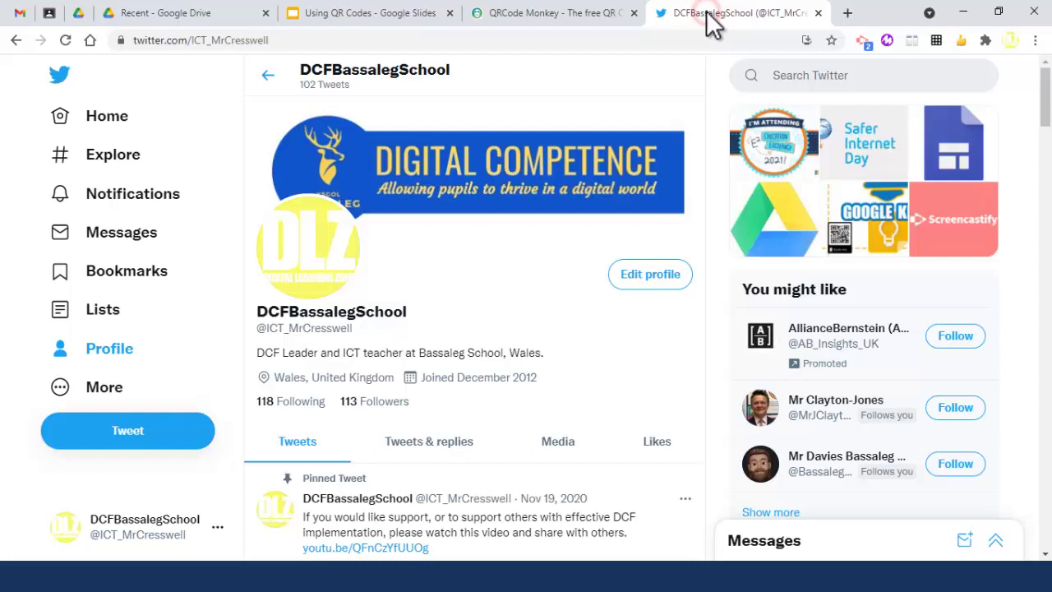
{"action": "left_click", "coordinate": [291, 43]}
{"action": "key", "text": "ctrl+c"}
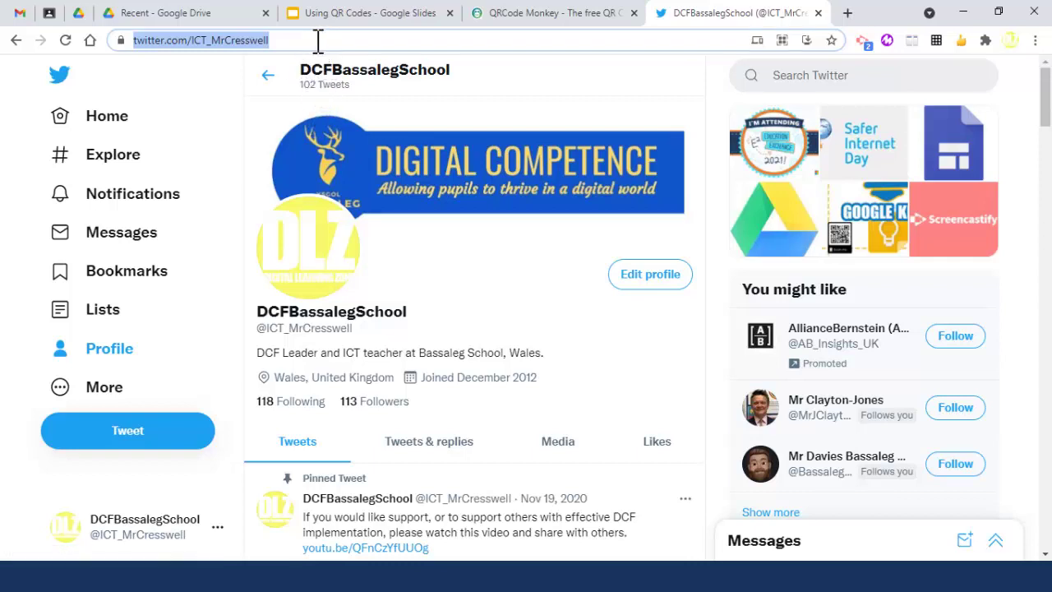
{"action": "left_click", "coordinate": [542, 25]}
Replace the default URL with the pasted Twitter profile address.
{"action": "left_click", "coordinate": [215, 301]}
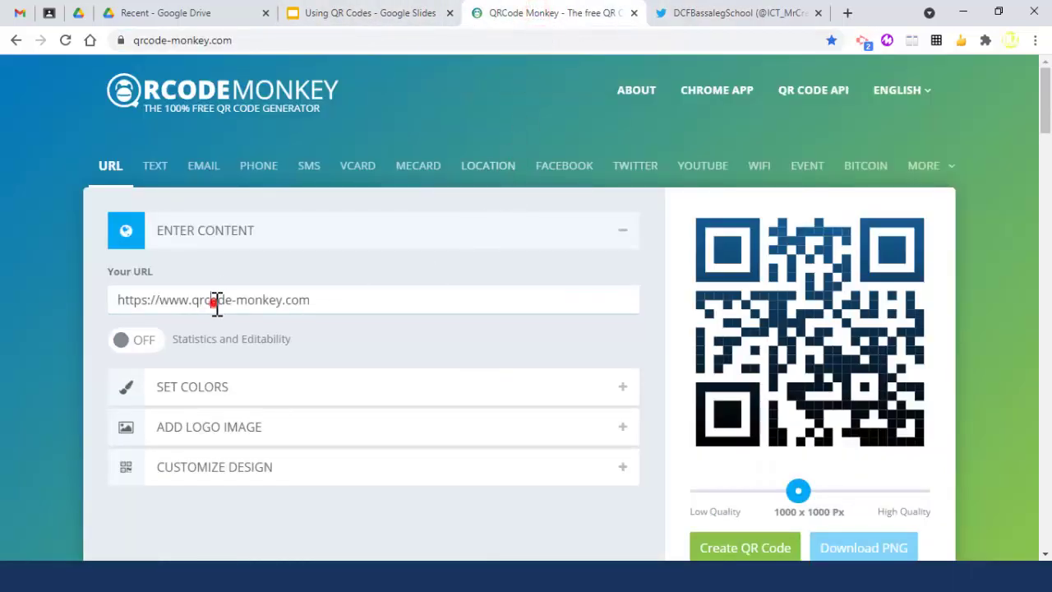
{"action": "key", "text": "ctrl+a"}
{"action": "key", "text": "ctrl+v"}
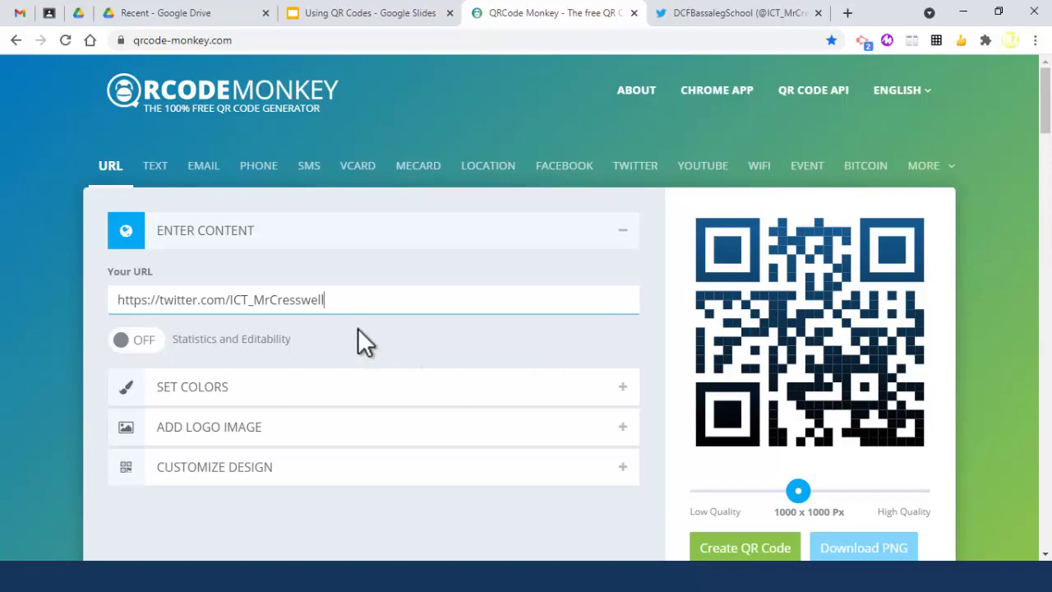
Set the foreground colour to light blue #40ADD8, leaving the background #FFFFFF.
{"action": "scroll", "coordinate": [358, 328], "scroll_direction": "down", "scroll_amount": 1}
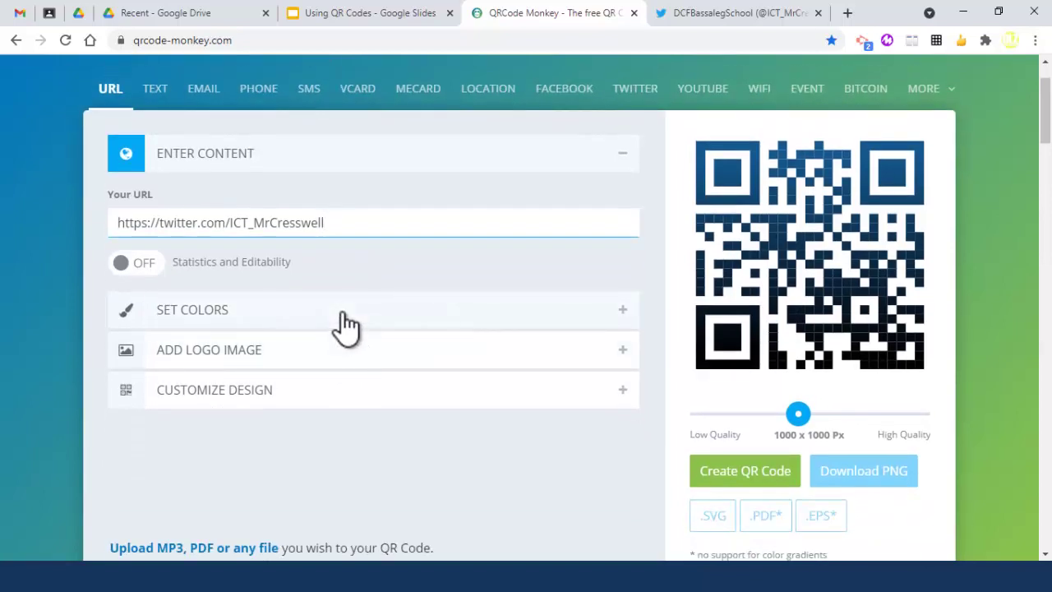
{"action": "left_click", "coordinate": [344, 314]}
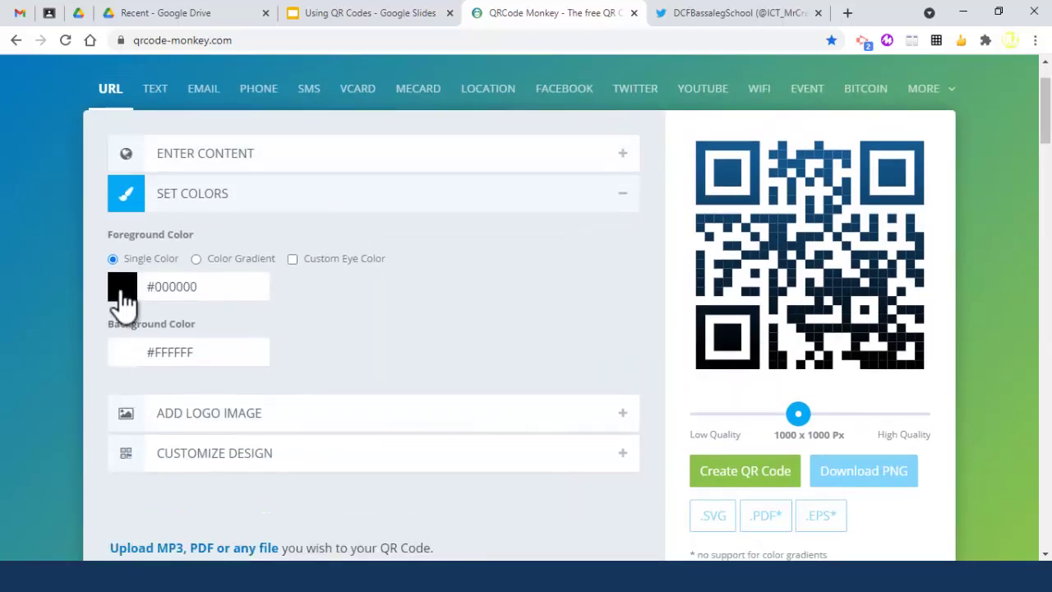
{"action": "left_click", "coordinate": [121, 296]}
{"action": "left_click", "coordinate": [189, 333]}
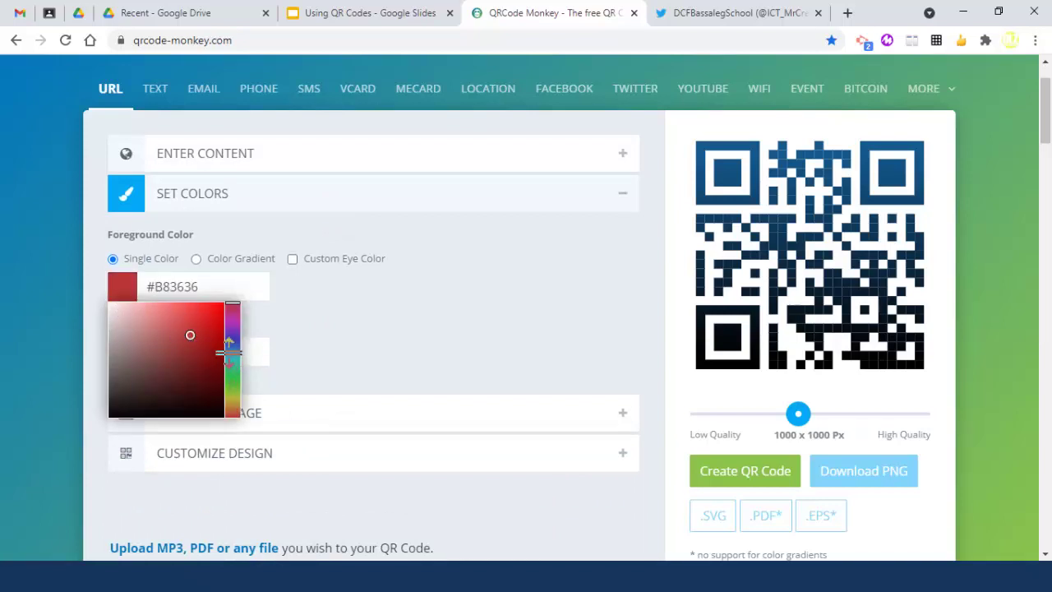
{"action": "left_click_drag", "start_coordinate": [229, 352], "coordinate": [231, 354]}
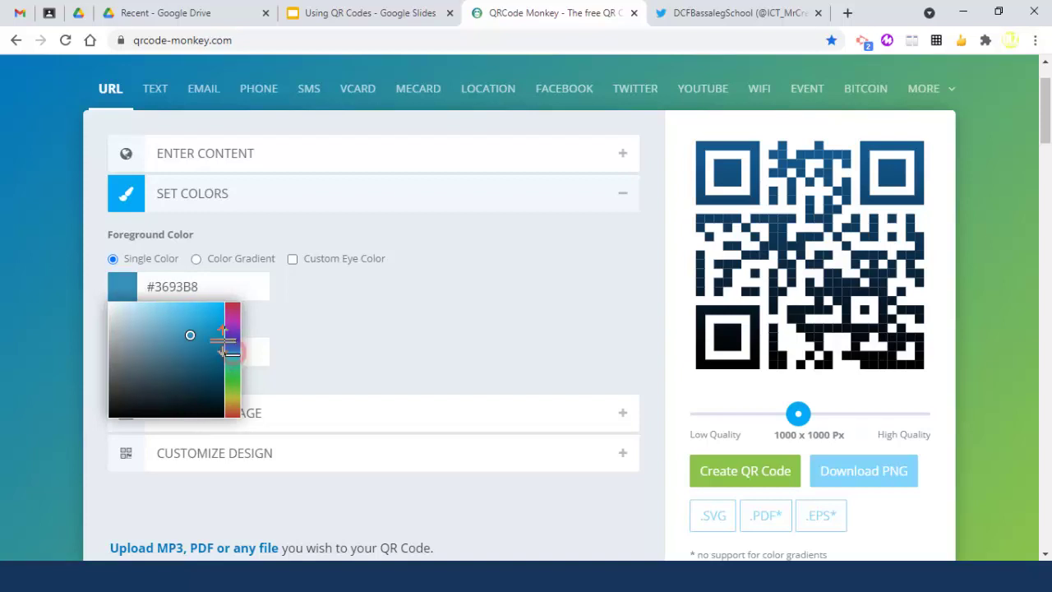
{"action": "left_click", "coordinate": [190, 320]}
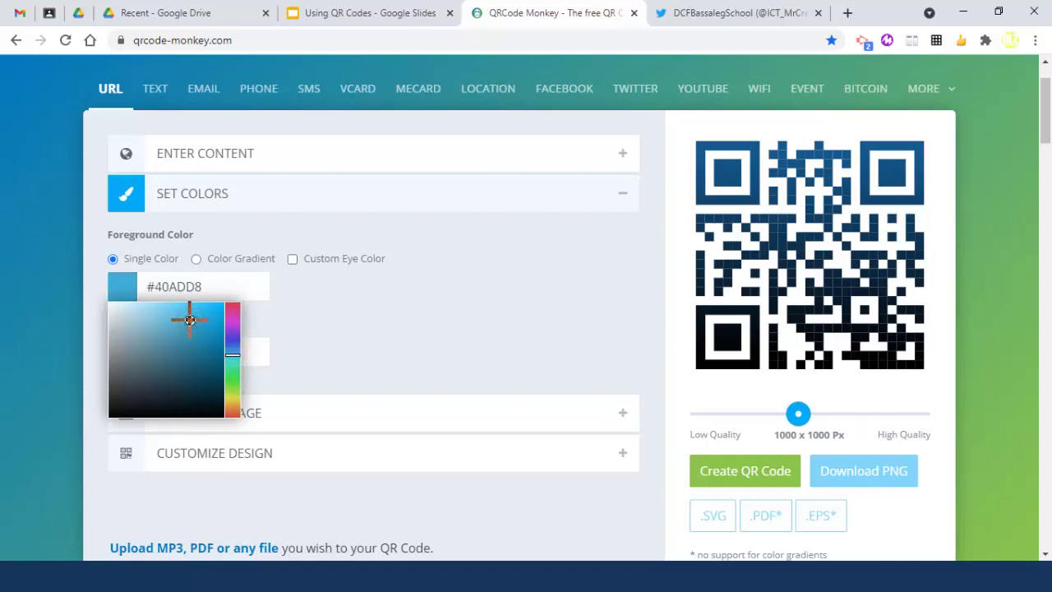
{"action": "left_click", "coordinate": [290, 360]}
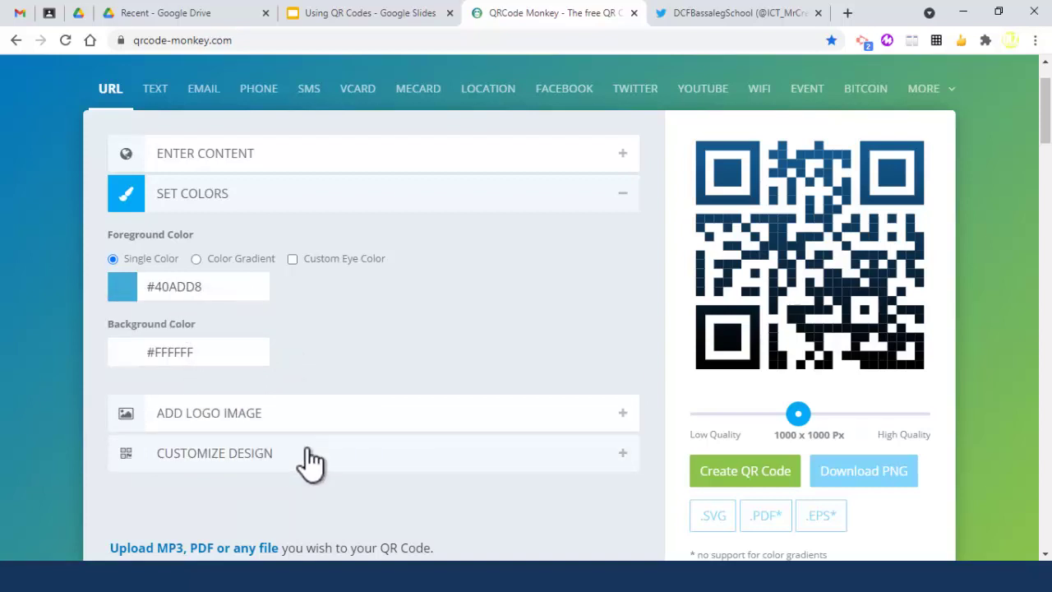
{"action": "scroll", "coordinate": [296, 436], "scroll_direction": "down", "scroll_amount": 2}
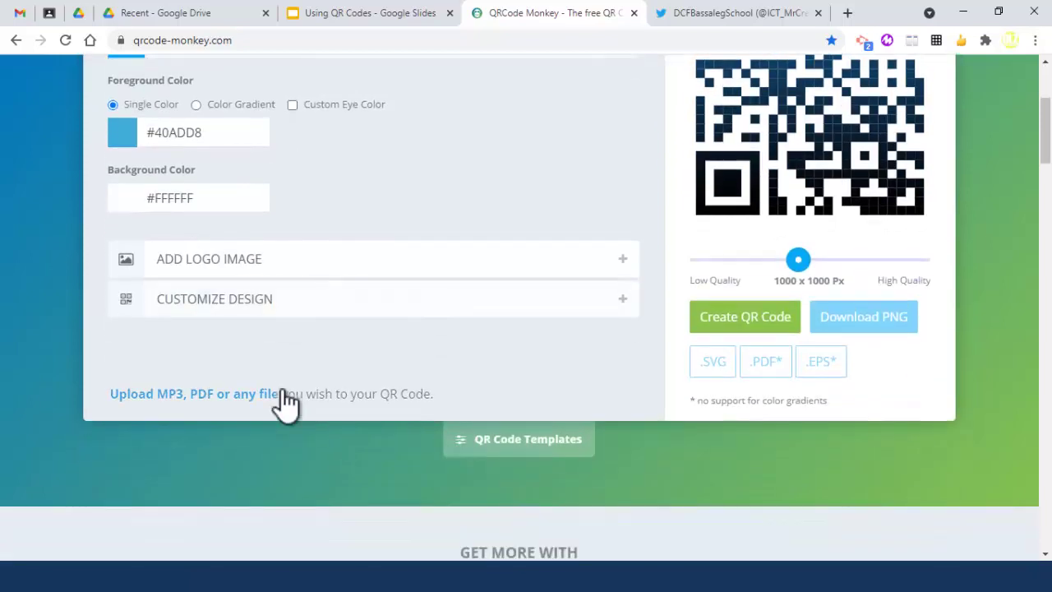
Choose the Twitter bird from the logo gallery as the QR code's logo.
{"action": "left_click", "coordinate": [254, 261]}
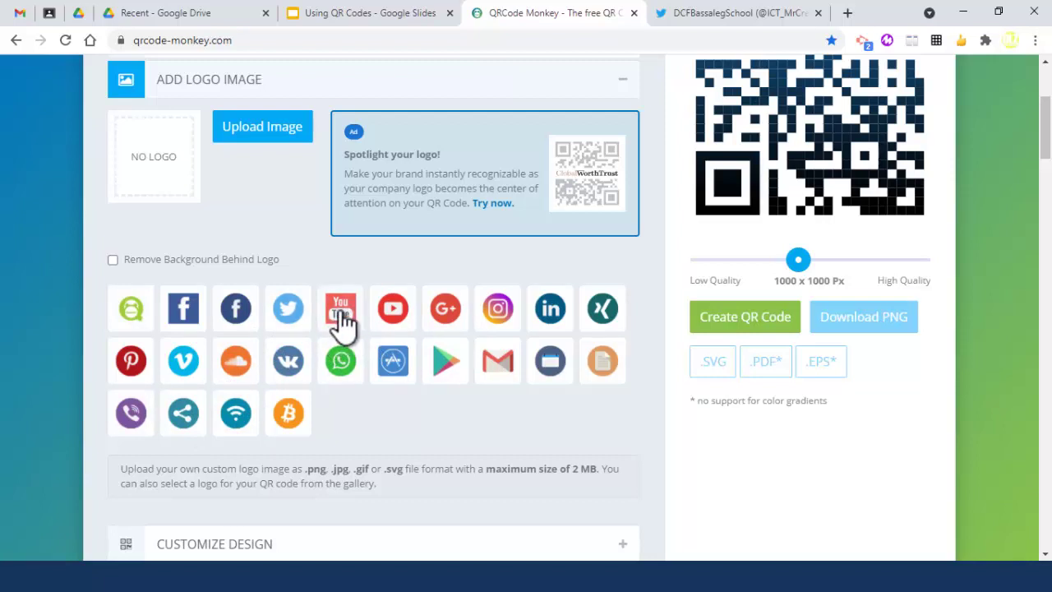
{"action": "left_click", "coordinate": [288, 313]}
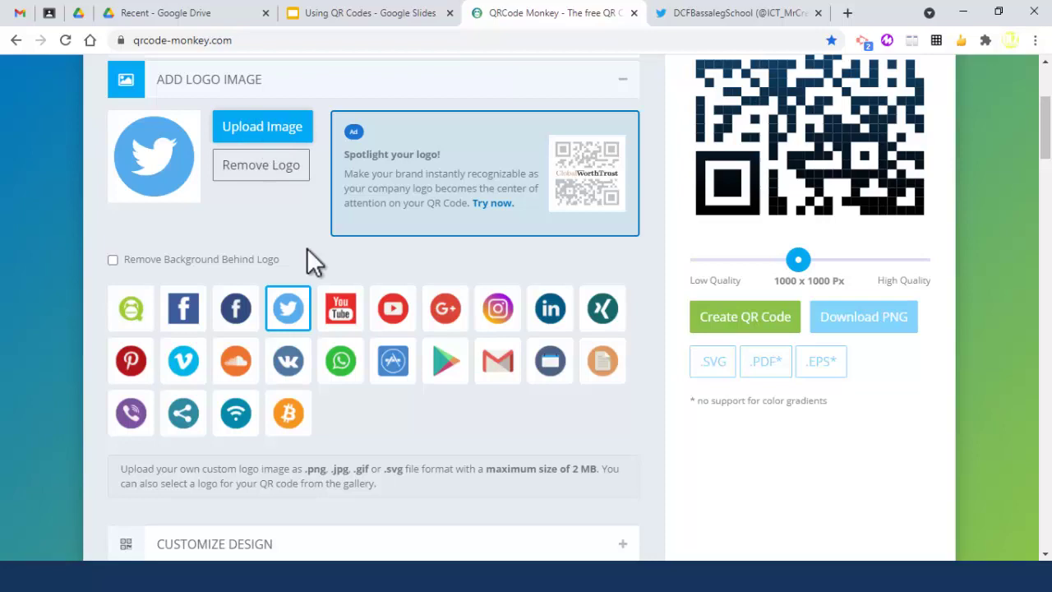
{"action": "left_click", "coordinate": [223, 97]}
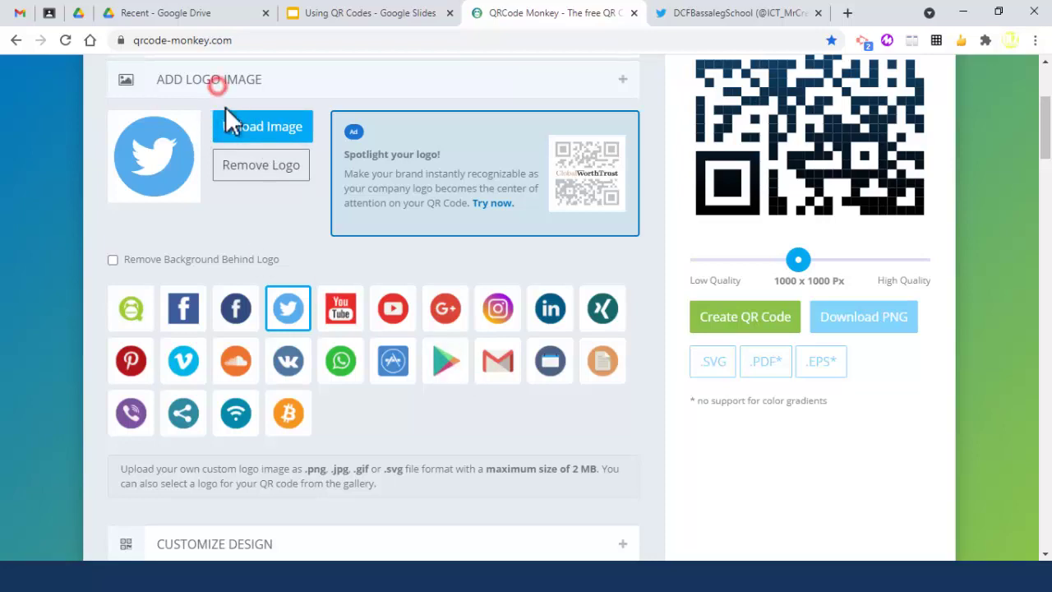
Pick the second body shape, third (rounded) eye frame and third eye-ball shape.
{"action": "scroll", "coordinate": [252, 216], "scroll_direction": "up", "scroll_amount": 2}
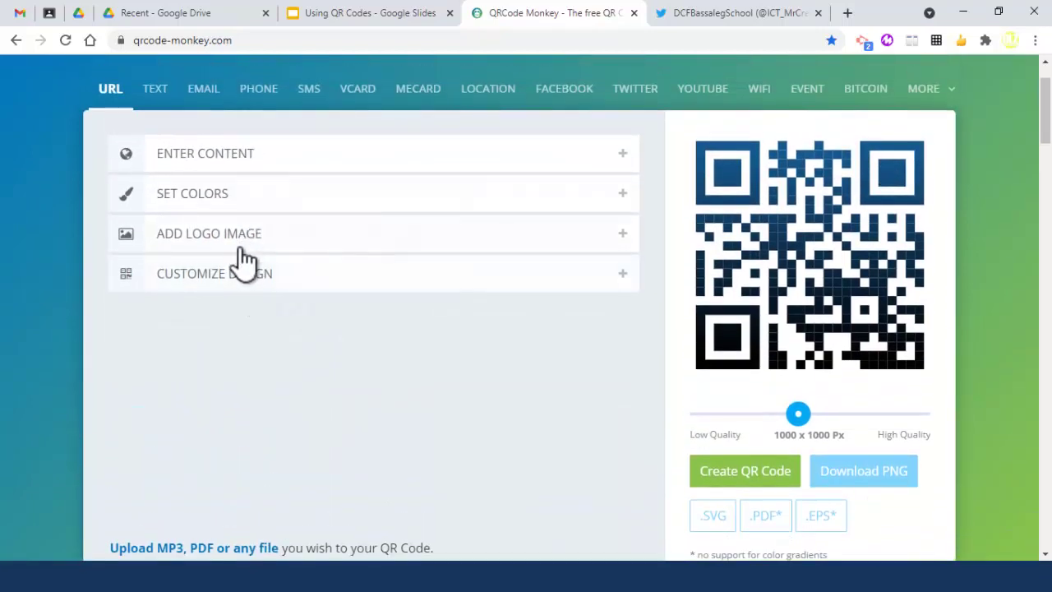
{"action": "left_click", "coordinate": [244, 242]}
{"action": "scroll", "coordinate": [251, 362], "scroll_direction": "down", "scroll_amount": 3}
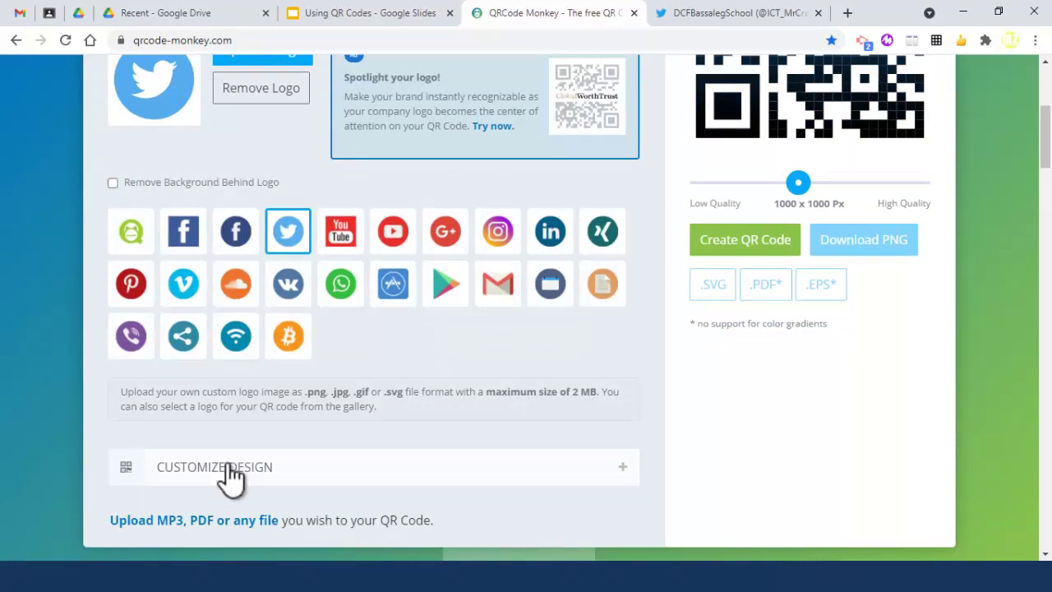
{"action": "left_click", "coordinate": [228, 480]}
{"action": "scroll", "coordinate": [256, 418], "scroll_direction": "down", "scroll_amount": 3}
{"action": "scroll", "coordinate": [266, 373], "scroll_direction": "up", "scroll_amount": 4}
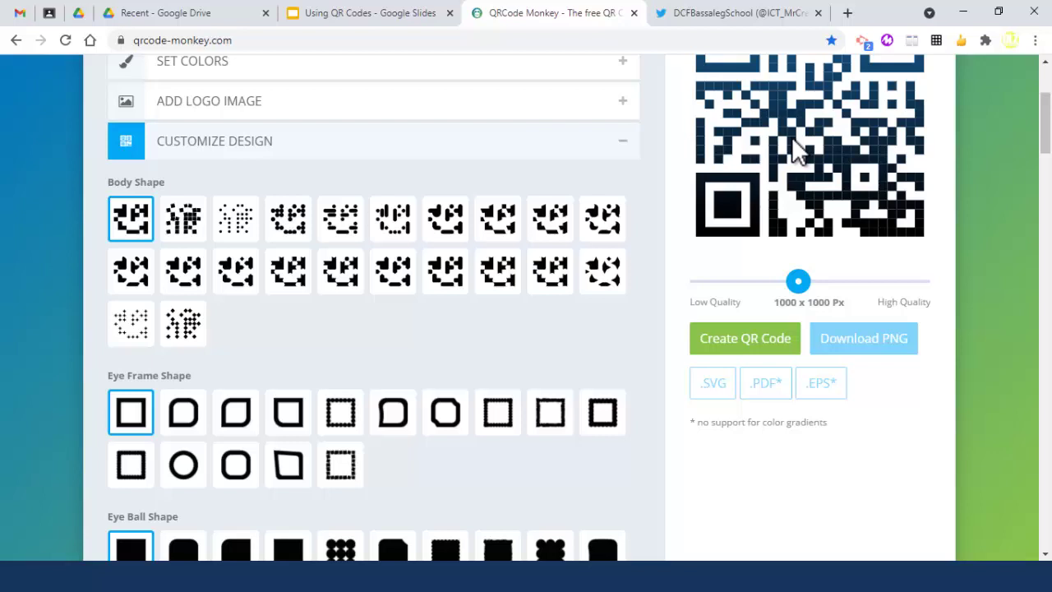
{"action": "left_click", "coordinate": [186, 224]}
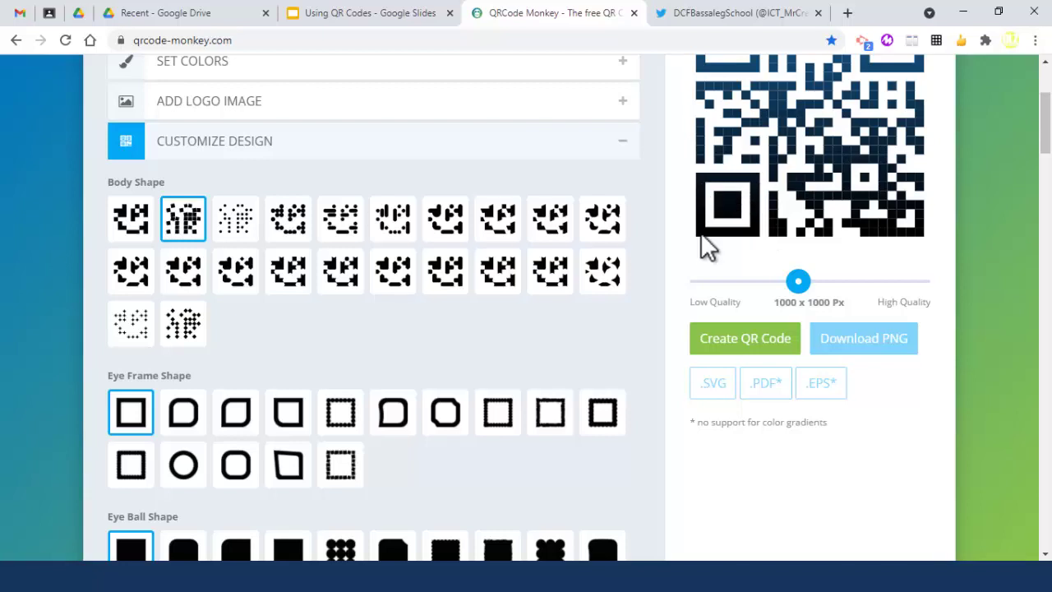
{"action": "left_click", "coordinate": [236, 423]}
{"action": "scroll", "coordinate": [263, 448], "scroll_direction": "down", "scroll_amount": 2}
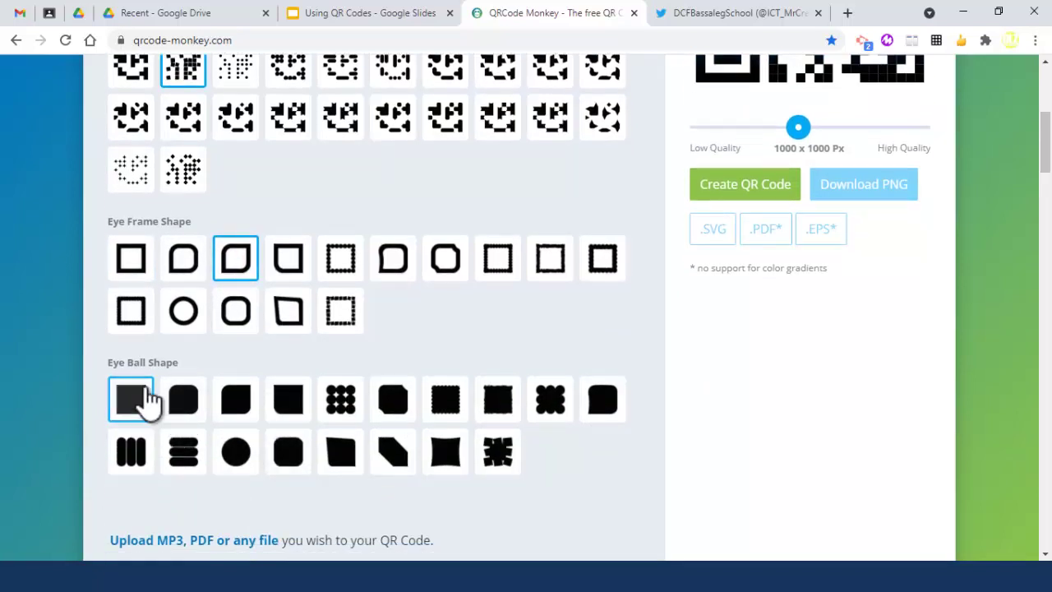
{"action": "scroll", "coordinate": [728, 136], "scroll_direction": "up", "scroll_amount": 1}
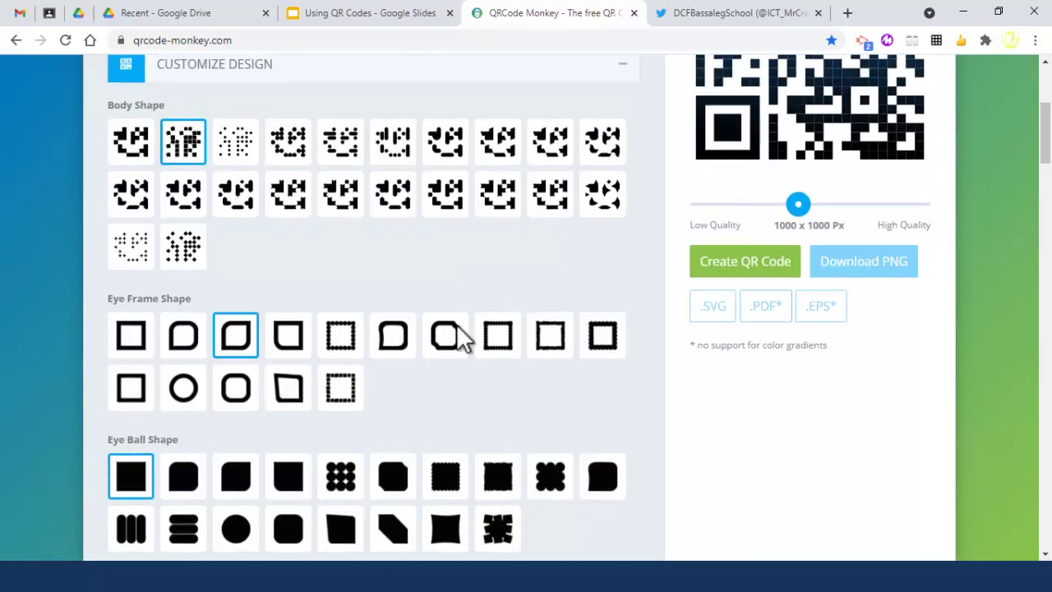
{"action": "scroll", "coordinate": [263, 436], "scroll_direction": "down", "scroll_amount": 1}
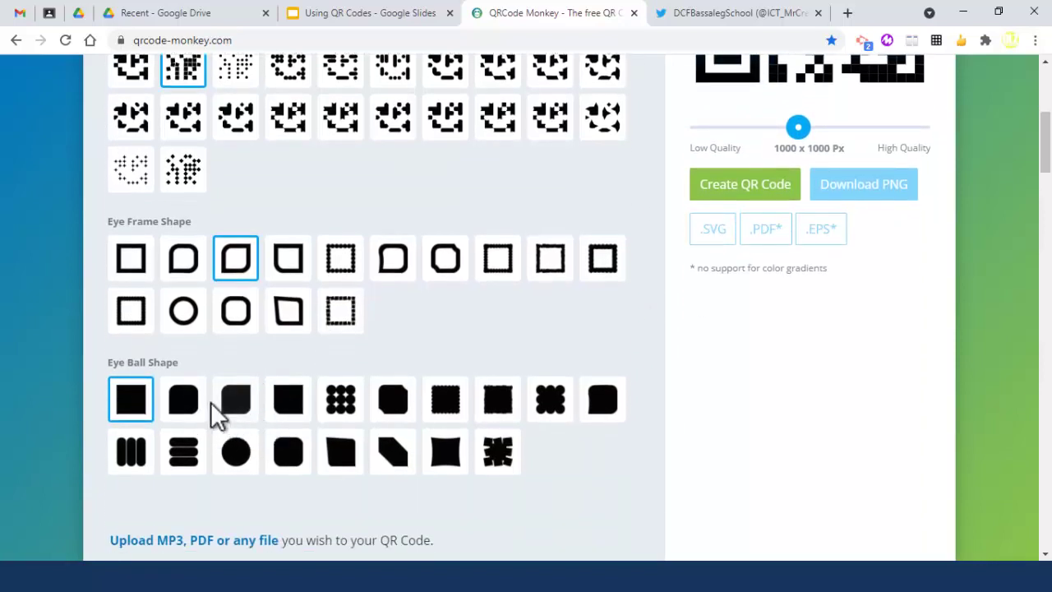
{"action": "left_click", "coordinate": [237, 402]}
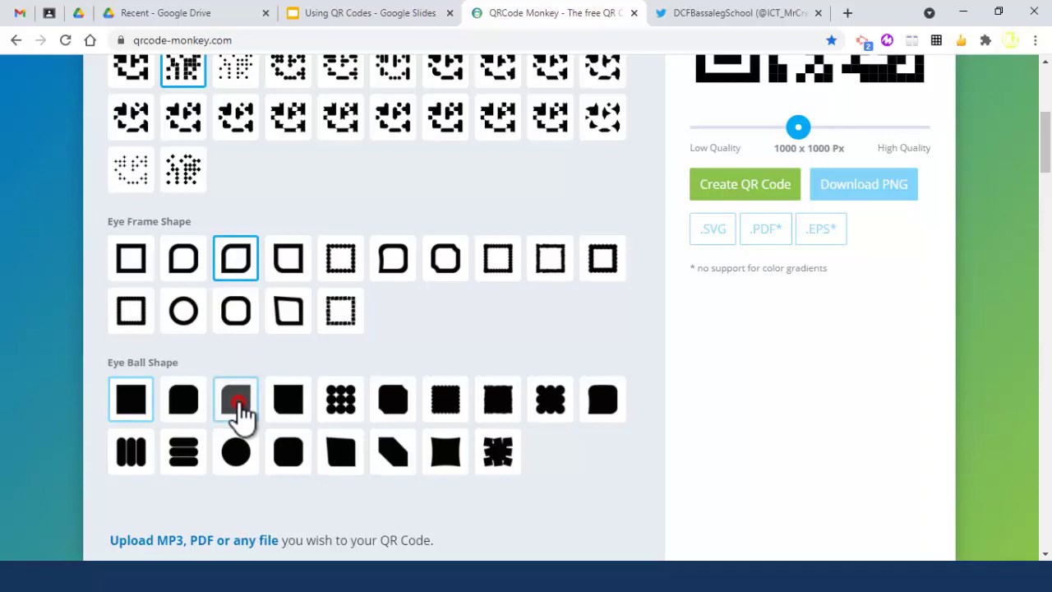
Generate the customised light-blue Twitter QR code at 1000 x 1000 px.
{"action": "scroll", "coordinate": [661, 345], "scroll_direction": "up", "scroll_amount": 2}
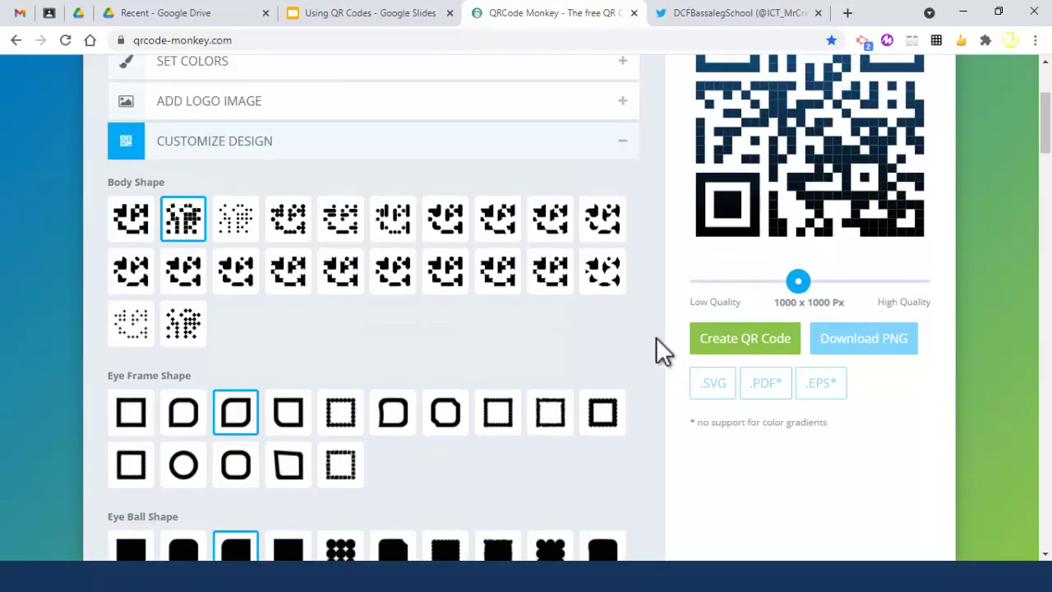
{"action": "scroll", "coordinate": [657, 341], "scroll_direction": "up", "scroll_amount": 1}
{"action": "left_click", "coordinate": [709, 416]}
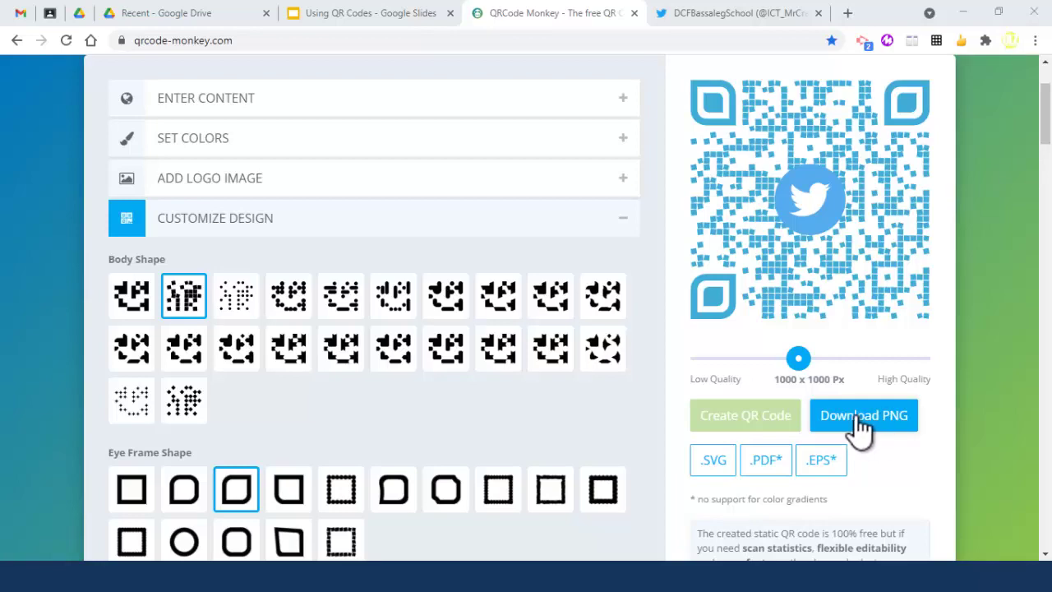
Download the QR code as a PNG, bringing up the Save As dialog.
{"action": "left_click", "coordinate": [859, 419]}
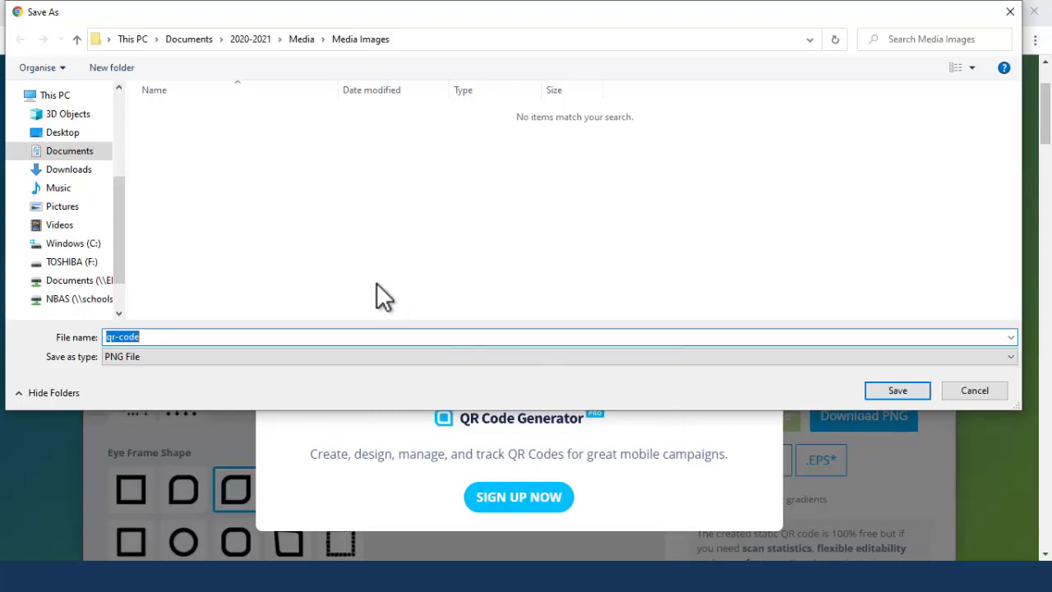
Save the PNG as Twitter Qr.png in the Media Images folder.
{"action": "type", "text": "tter Qr"}
{"action": "left_click", "coordinate": [889, 392]}
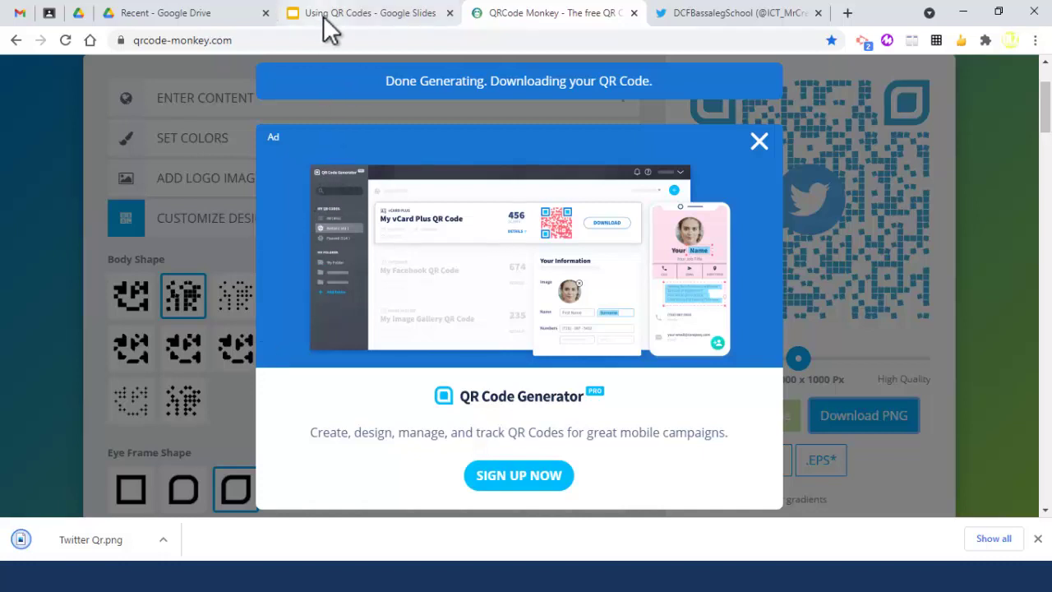
Return to the Lesson One - Ideas Drive folder and open the New menu.
{"action": "left_click", "coordinate": [82, 17]}
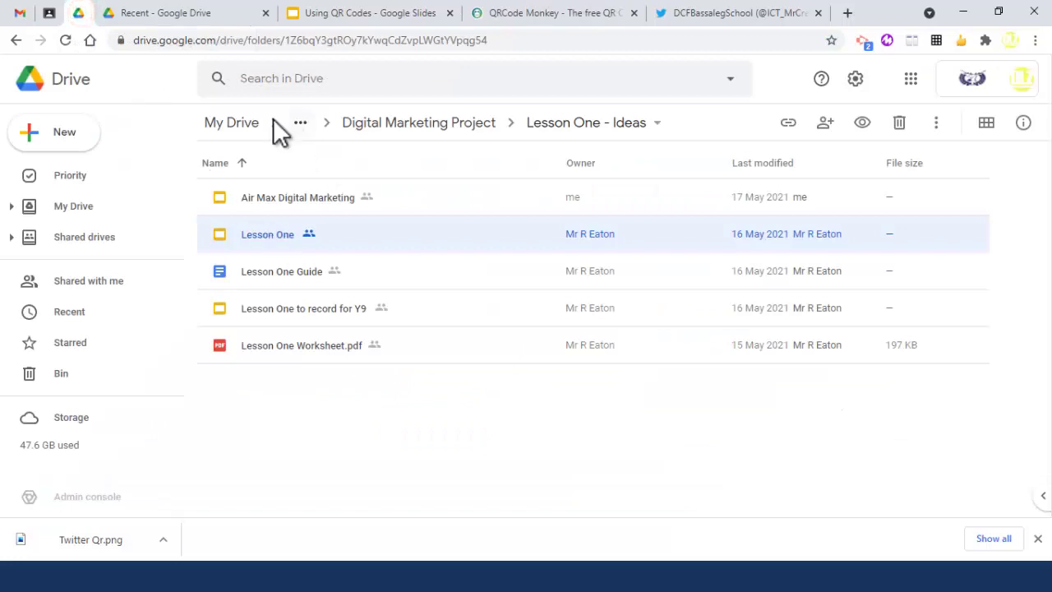
{"action": "left_click", "coordinate": [312, 403]}
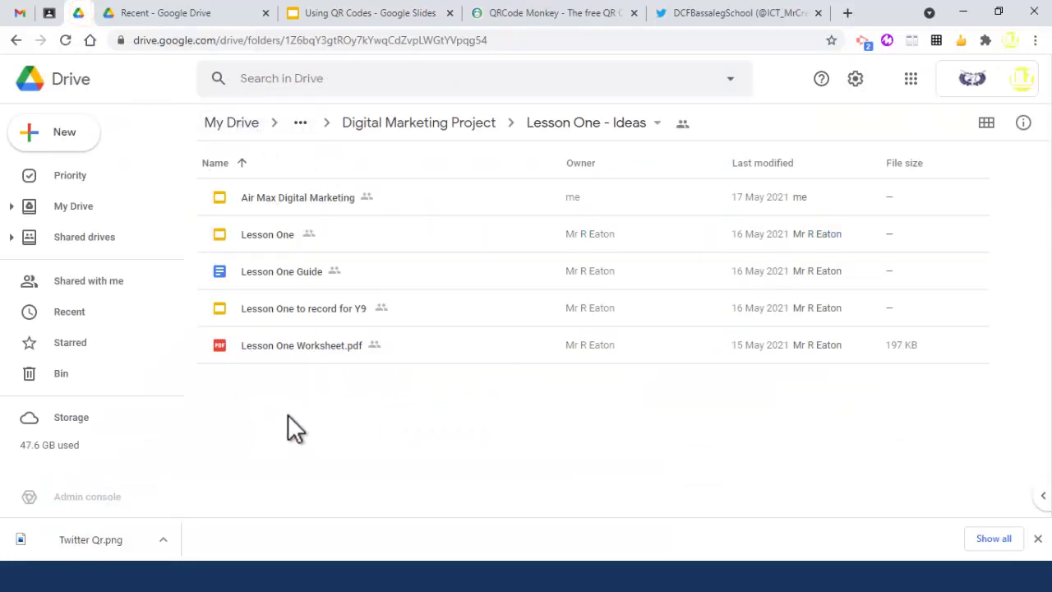
{"action": "left_click", "coordinate": [66, 134]}
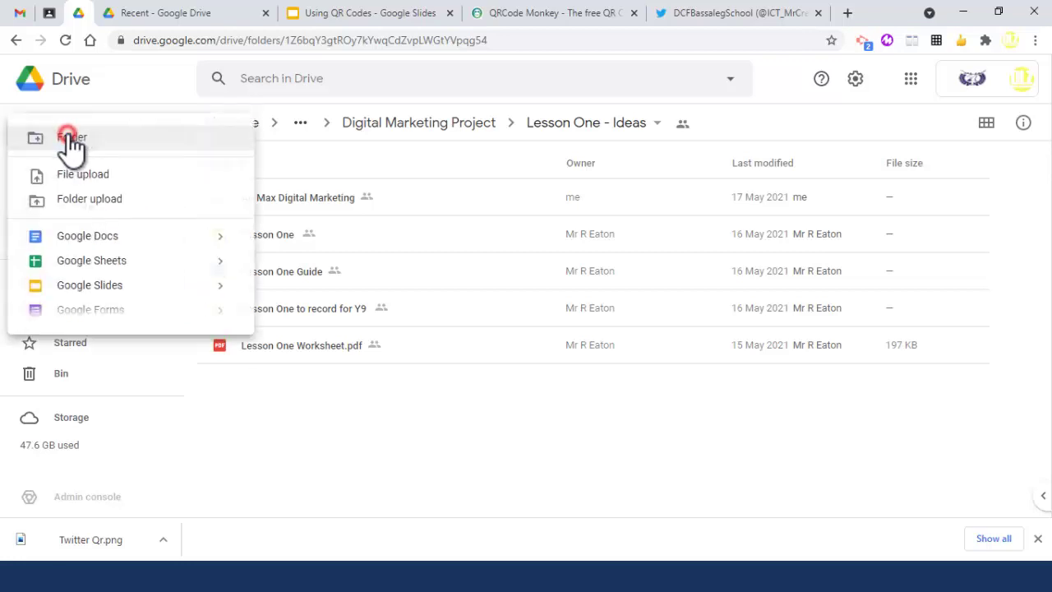
Start a Google Slides presentation from a template and browse to the DCF templates.
{"action": "mouse_move", "coordinate": [206, 293]}
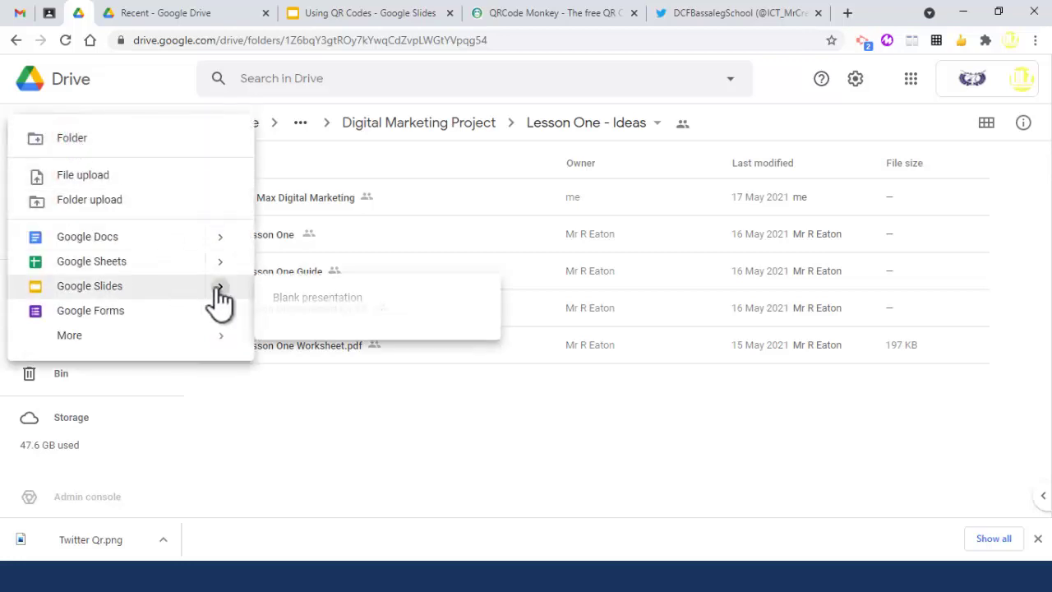
{"action": "left_click", "coordinate": [288, 321]}
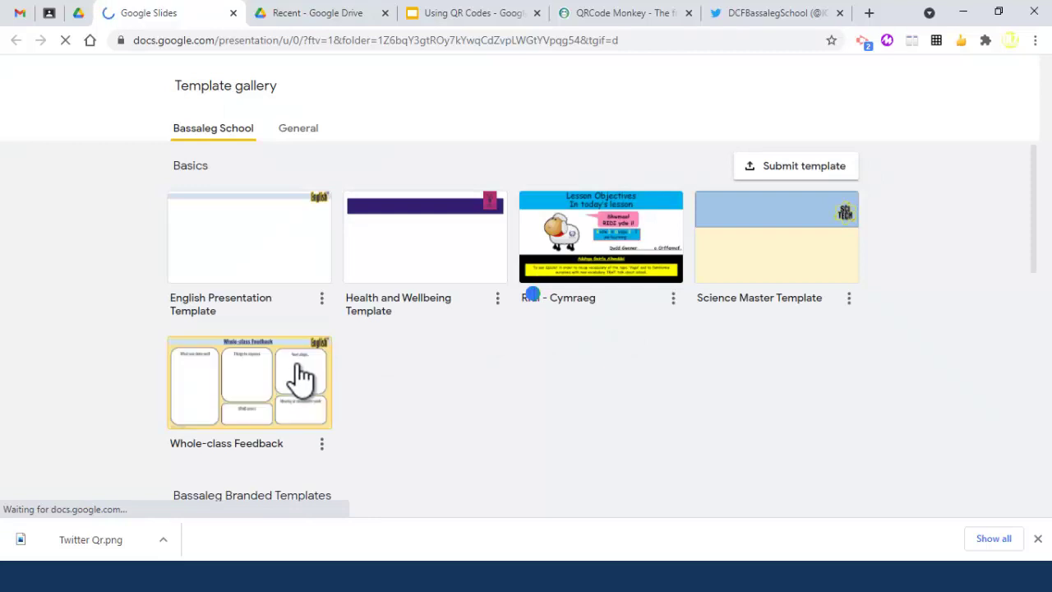
{"action": "scroll", "coordinate": [306, 346], "scroll_direction": "down", "scroll_amount": 2}
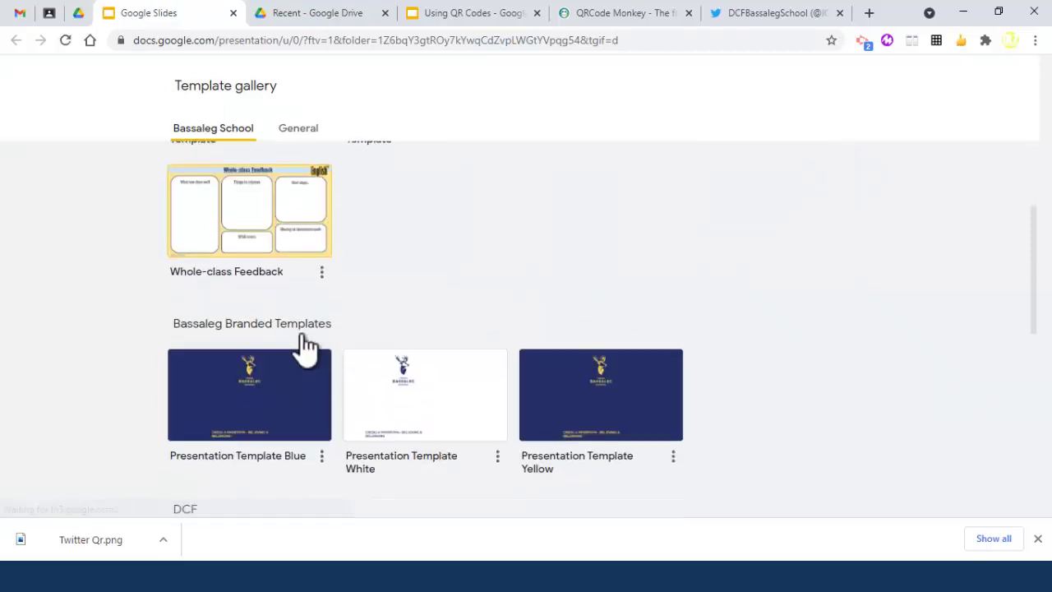
{"action": "scroll", "coordinate": [305, 345], "scroll_direction": "down", "scroll_amount": 6}
{"action": "scroll", "coordinate": [306, 333], "scroll_direction": "up", "scroll_amount": 3}
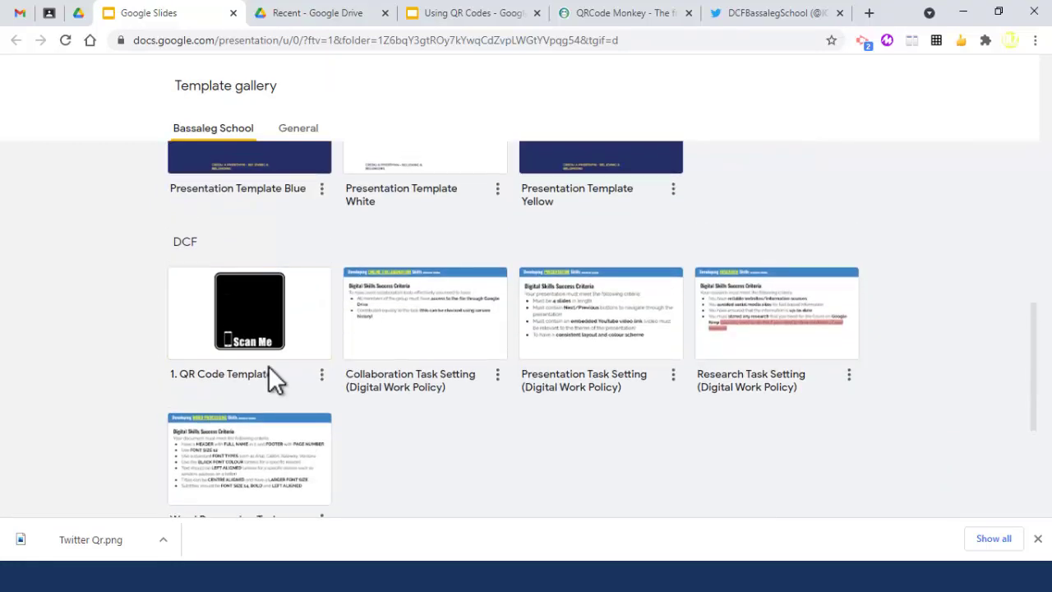
Open the 1. QR Code Template and start an image upload from the computer.
{"action": "left_click", "coordinate": [249, 323]}
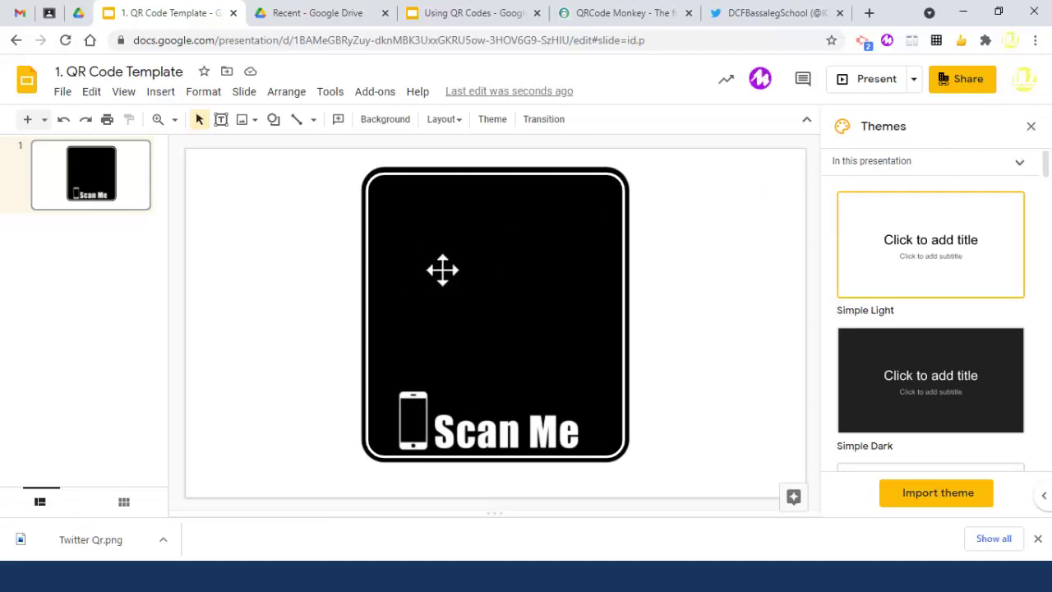
{"action": "left_click", "coordinate": [161, 96]}
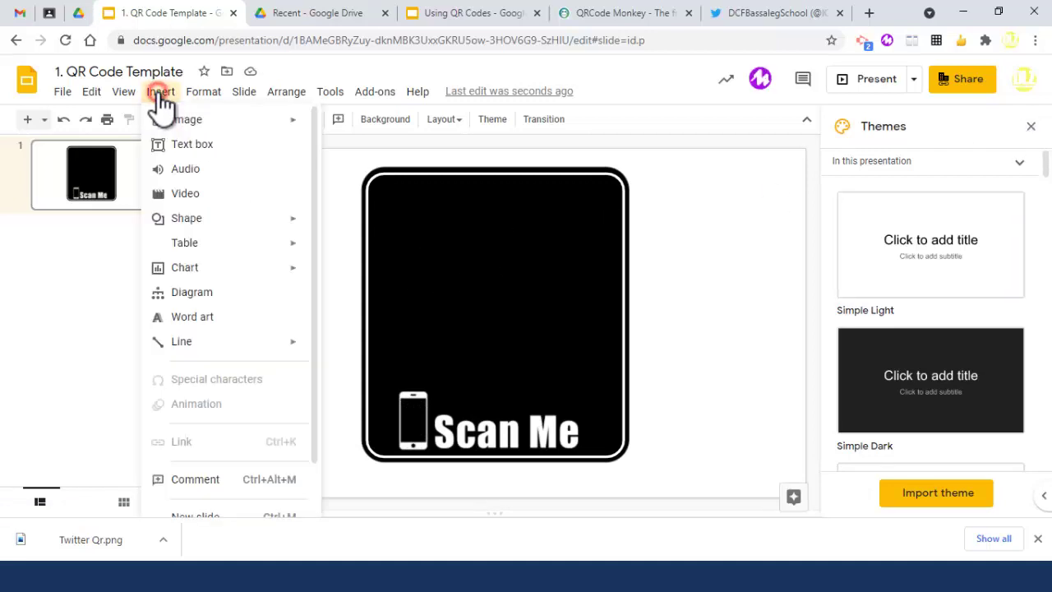
{"action": "mouse_move", "coordinate": [187, 130]}
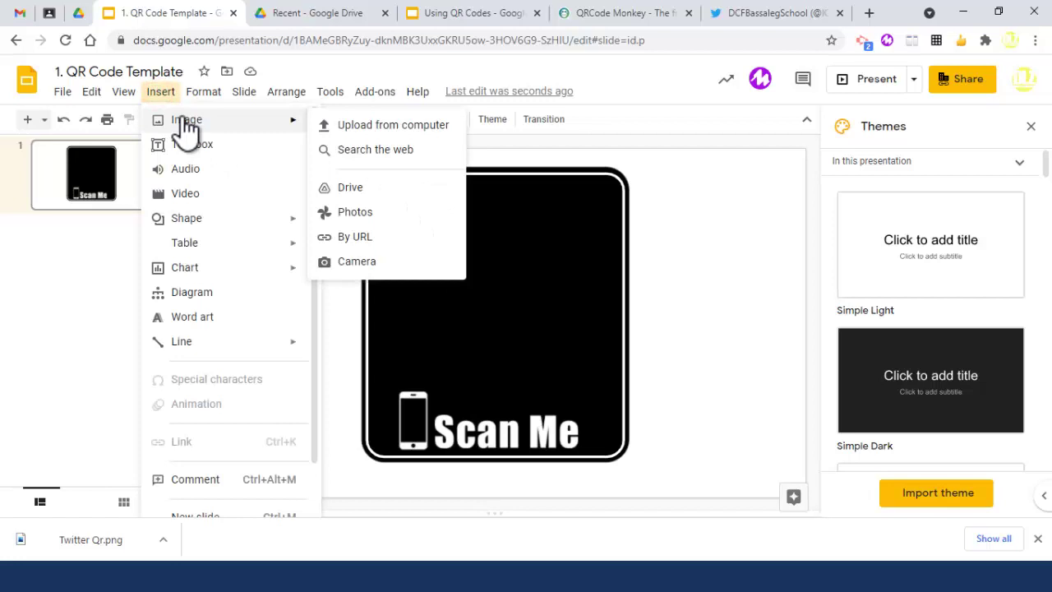
{"action": "left_click", "coordinate": [351, 125]}
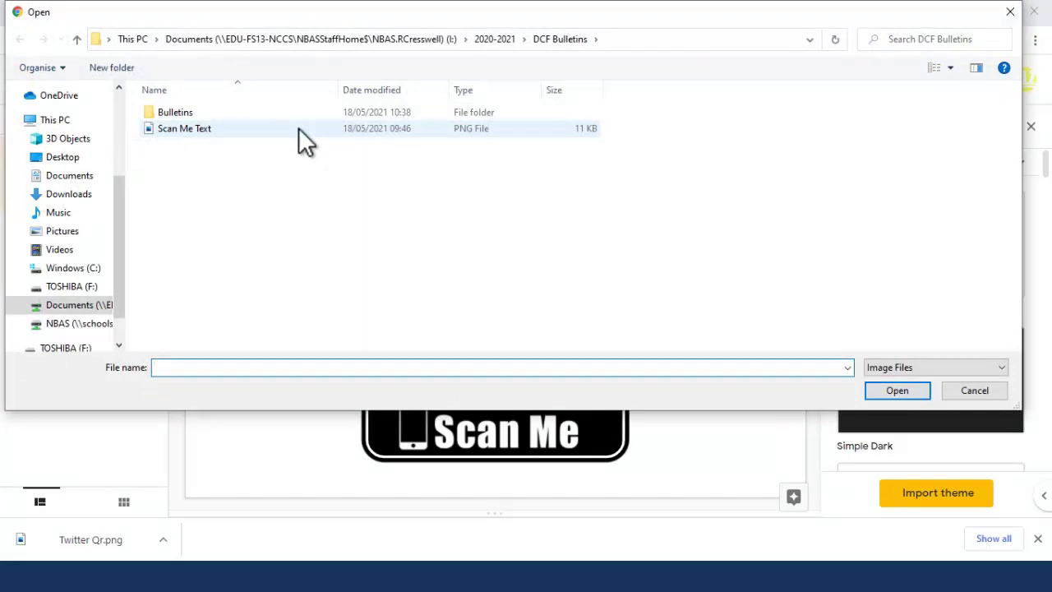
Insert Twitter Qr from Documents/2020-2021/Media/Media Images onto the slide.
{"action": "left_click", "coordinate": [79, 178]}
{"action": "left_click", "coordinate": [365, 99]}
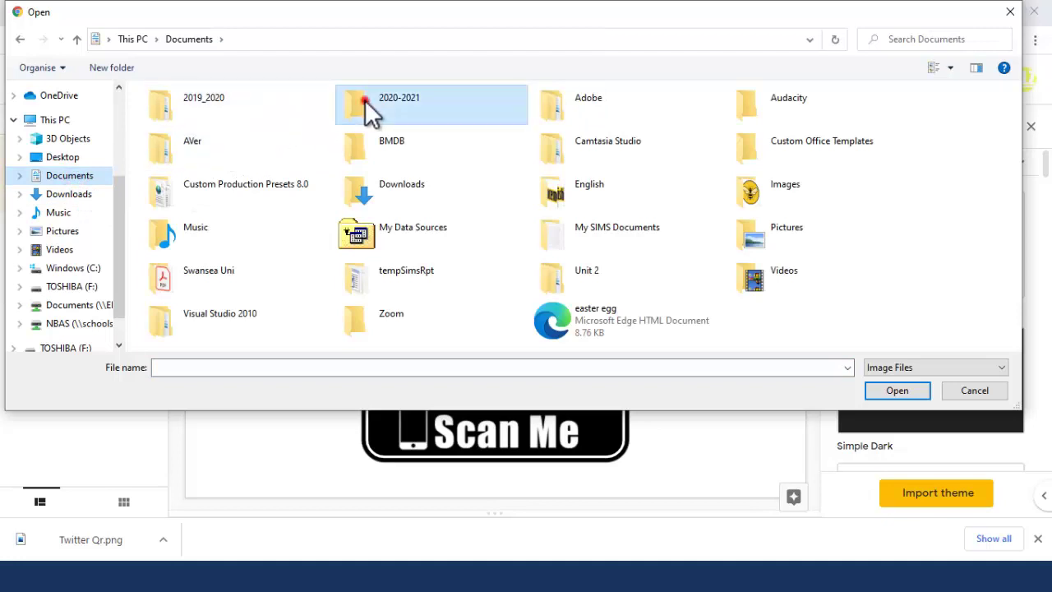
{"action": "double_click", "coordinate": [365, 99]}
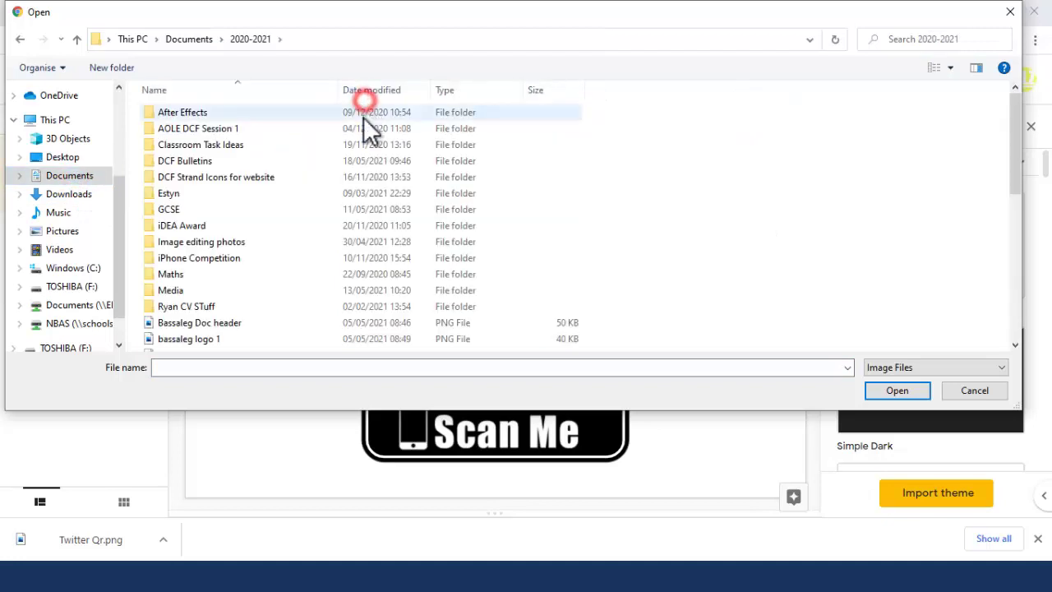
{"action": "double_click", "coordinate": [205, 240]}
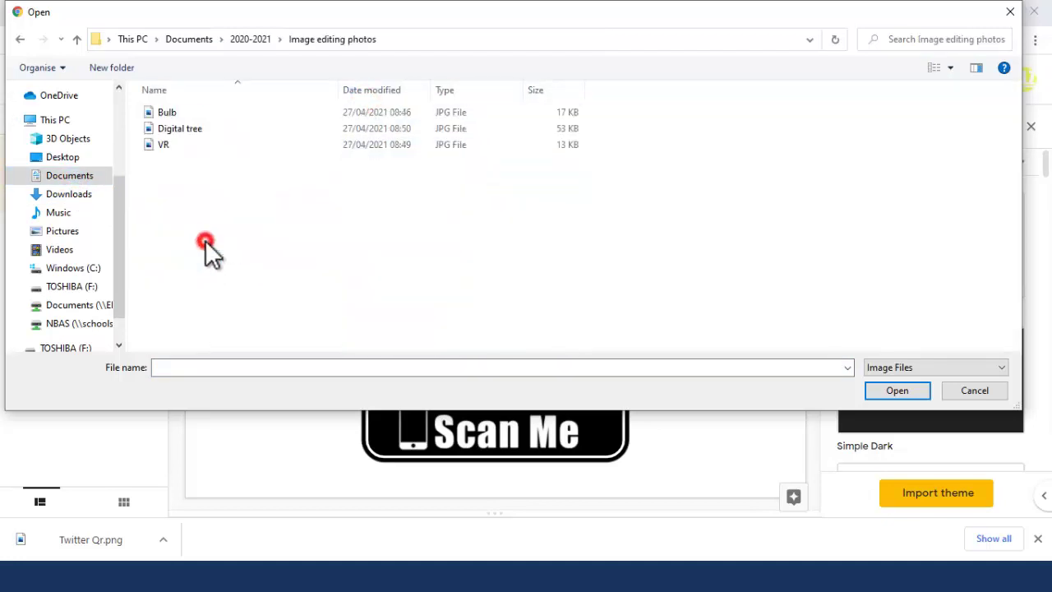
{"action": "left_click", "coordinate": [20, 39]}
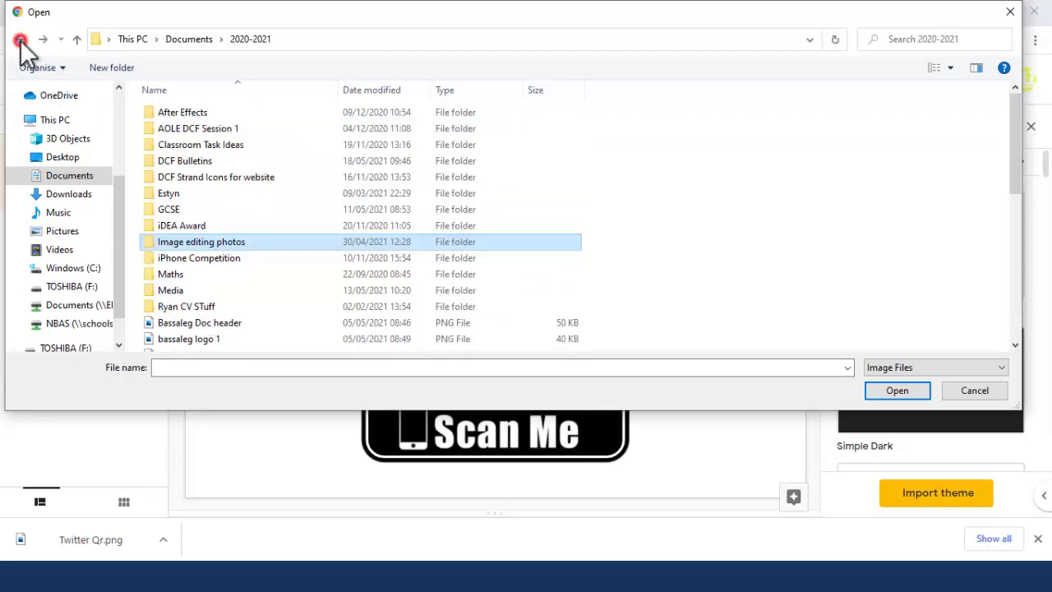
{"action": "double_click", "coordinate": [203, 290]}
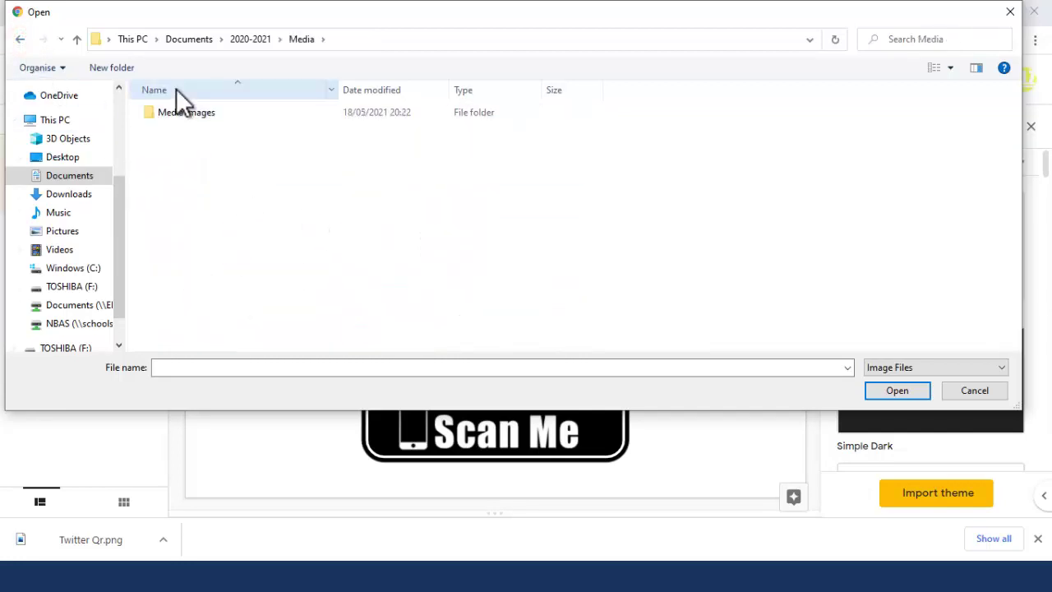
{"action": "double_click", "coordinate": [185, 114]}
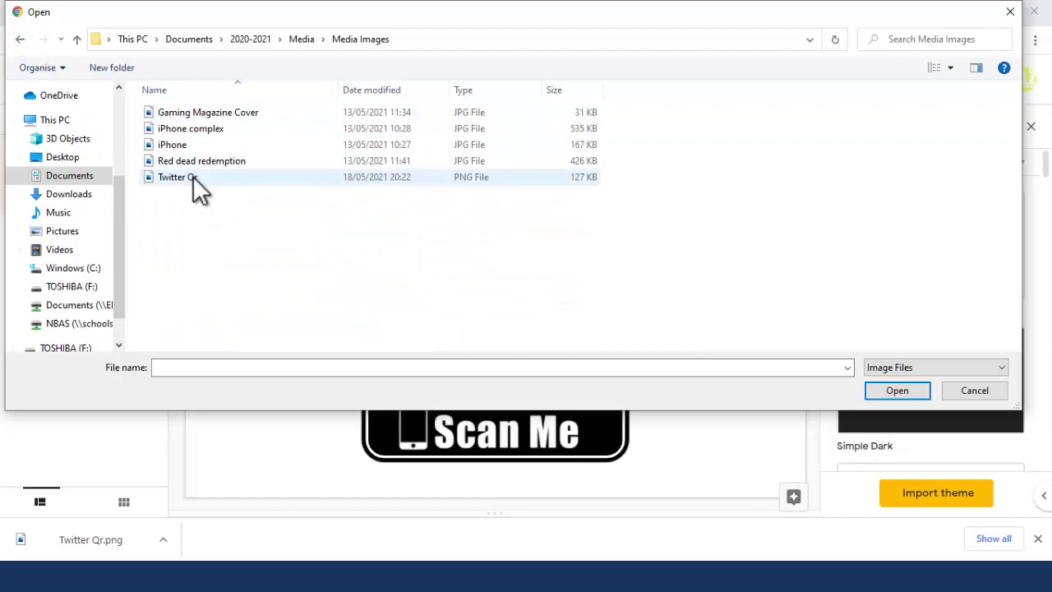
{"action": "double_click", "coordinate": [193, 178]}
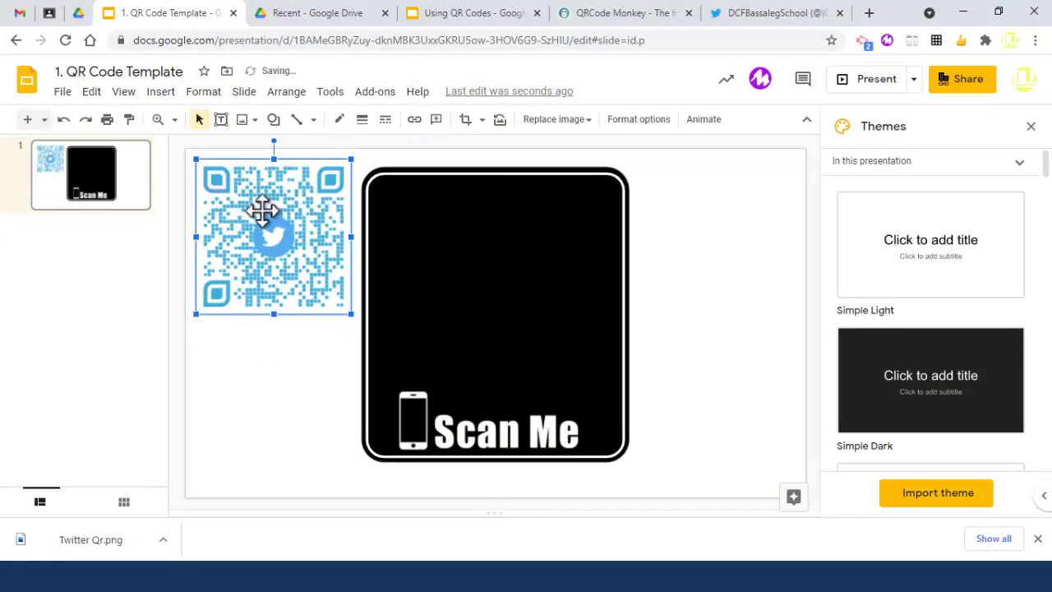
Enlarge the Twitter QR code, centre it in the black Scan Me frame, and close Themes.
{"action": "left_click_drag", "start_coordinate": [263, 209], "coordinate": [452, 241]}
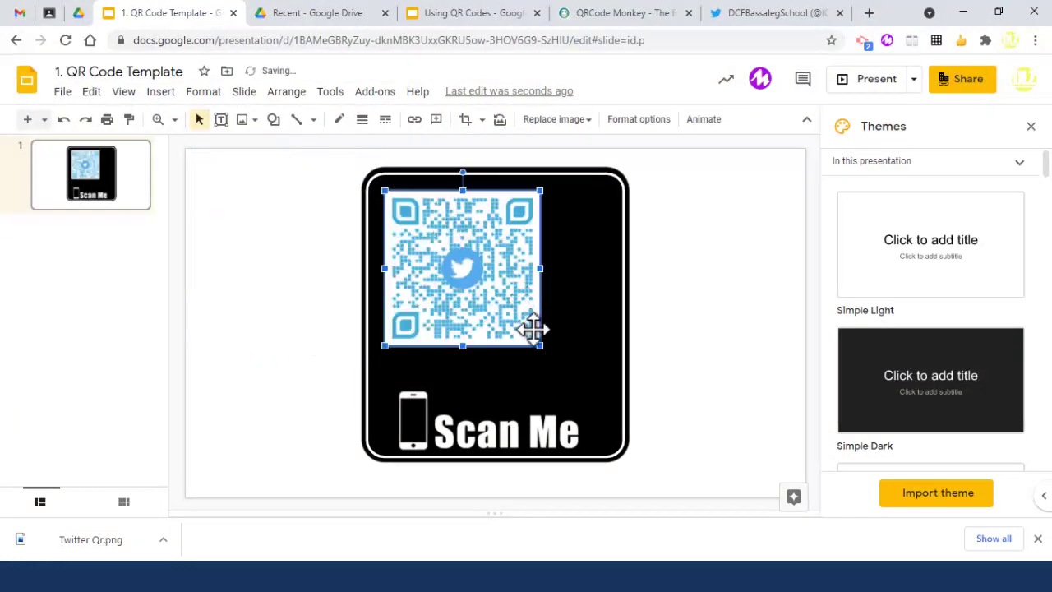
{"action": "left_click_drag", "start_coordinate": [547, 348], "coordinate": [571, 359]}
{"action": "key", "text": "ctrl+z"}
{"action": "left_click", "coordinate": [490, 285]}
{"action": "left_click_drag", "start_coordinate": [503, 293], "coordinate": [516, 291]}
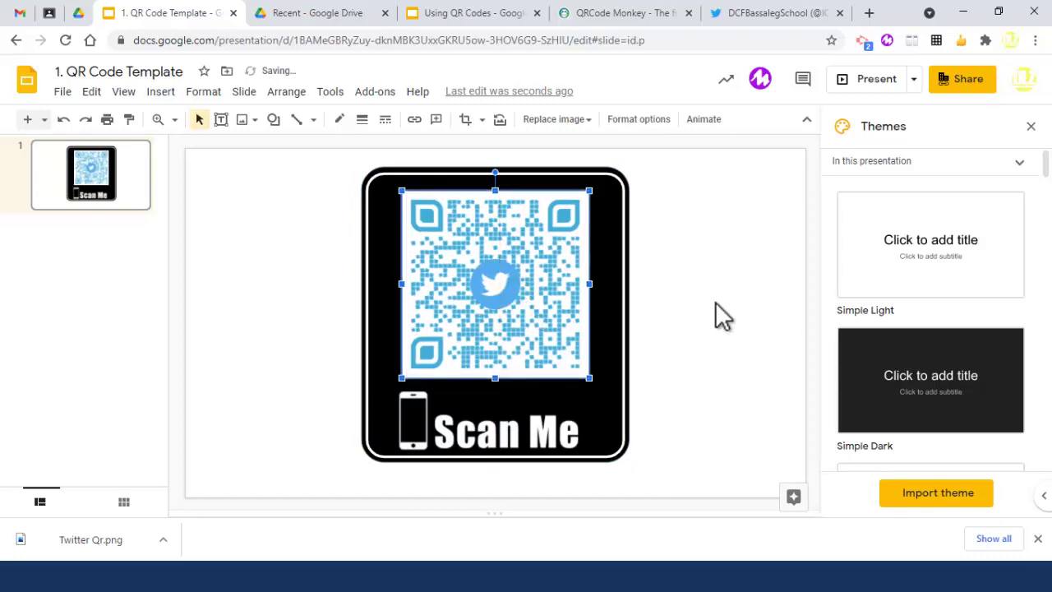
{"action": "left_click", "coordinate": [705, 307]}
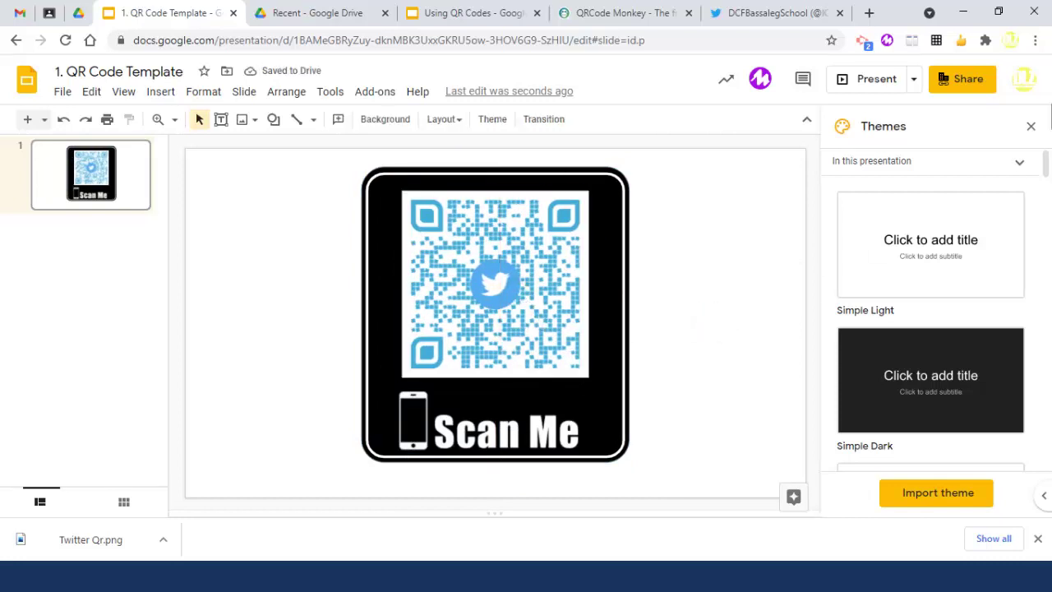
{"action": "left_click", "coordinate": [1030, 126]}
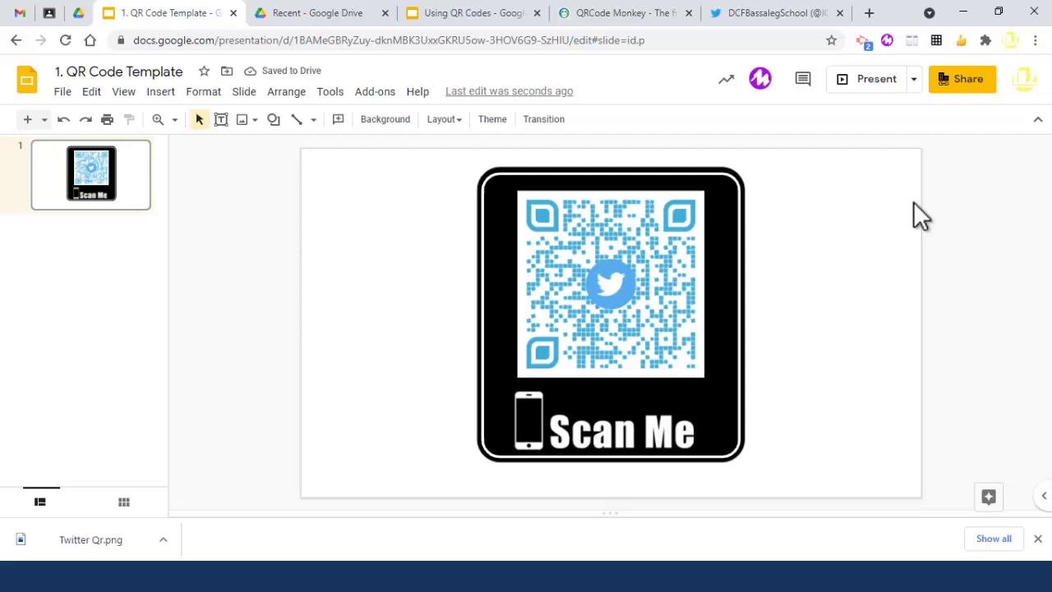